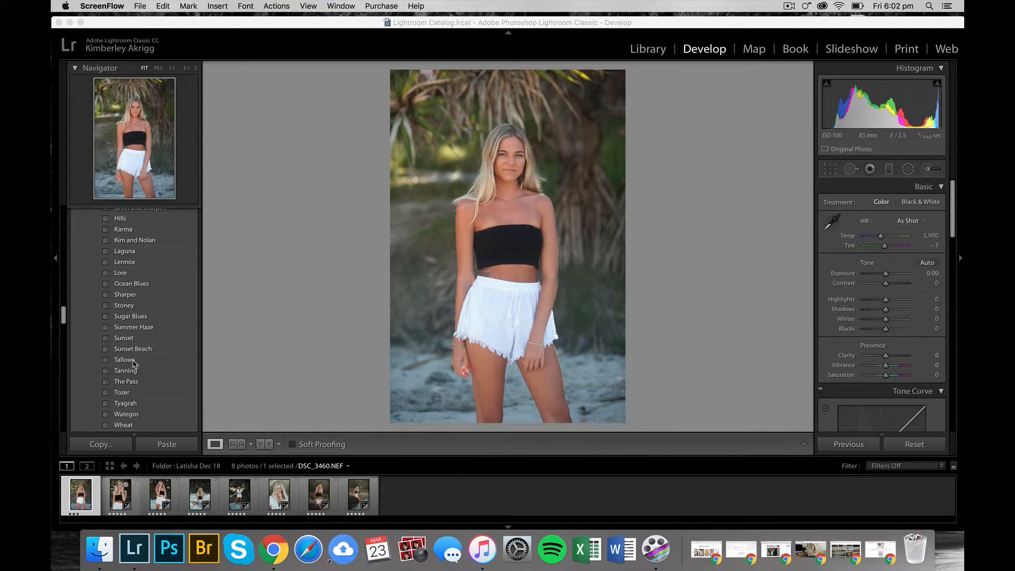
Step: Apply the Tallows preset to the beach portrait DSC_3460.NEF and set Contrast to +43
{"action": "left_click", "coordinate": [133, 362]}
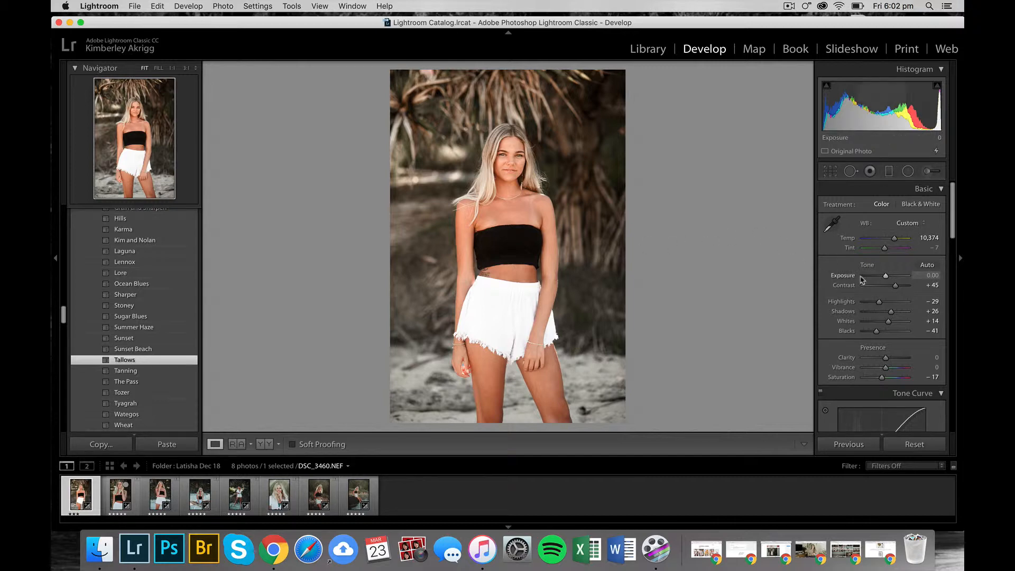
{"action": "left_click_drag", "start_coordinate": [896, 290], "coordinate": [897, 288]}
{"action": "scroll", "coordinate": [896, 287], "scroll_direction": "down", "scroll_amount": 1}
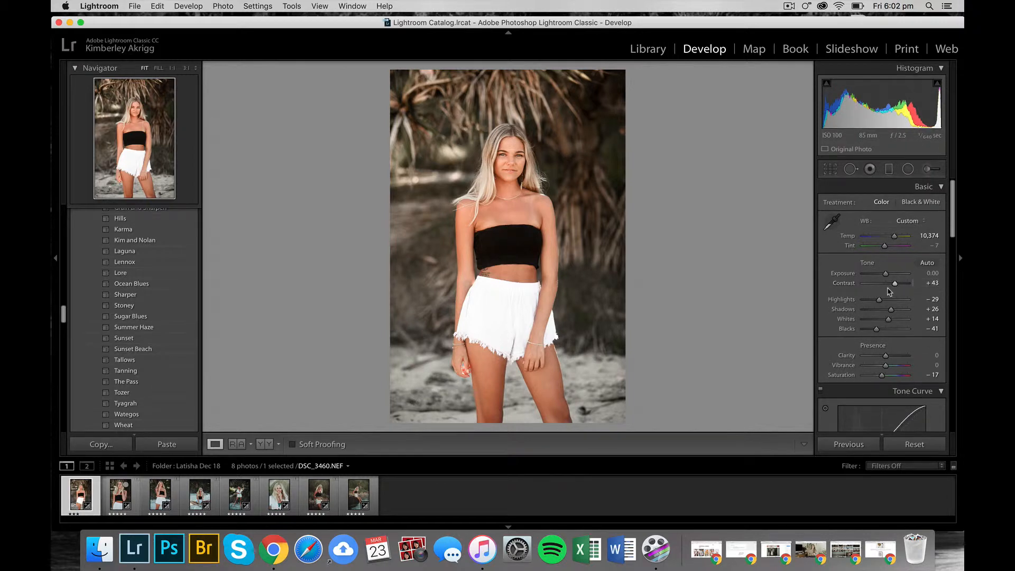
Step: Set the portrait's Whites to +36 and Blacks to −40
{"action": "scroll", "coordinate": [888, 291], "scroll_direction": "down", "scroll_amount": 5}
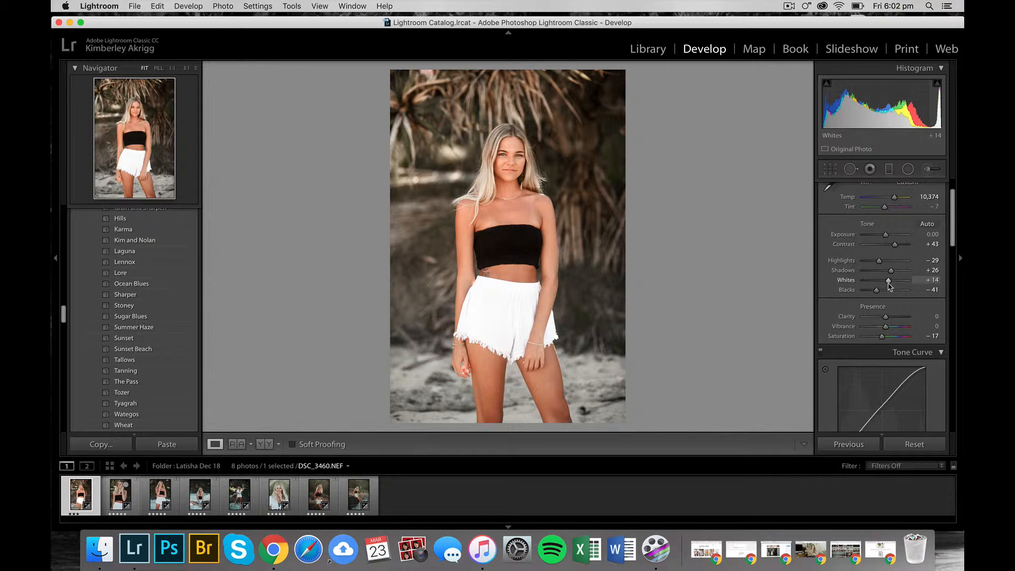
{"action": "mouse_move", "coordinate": [890, 286]}
{"action": "left_mouse_down"}
{"action": "mouse_move", "coordinate": [911, 284]}
{"action": "mouse_move", "coordinate": [894, 284]}
{"action": "left_mouse_up"}
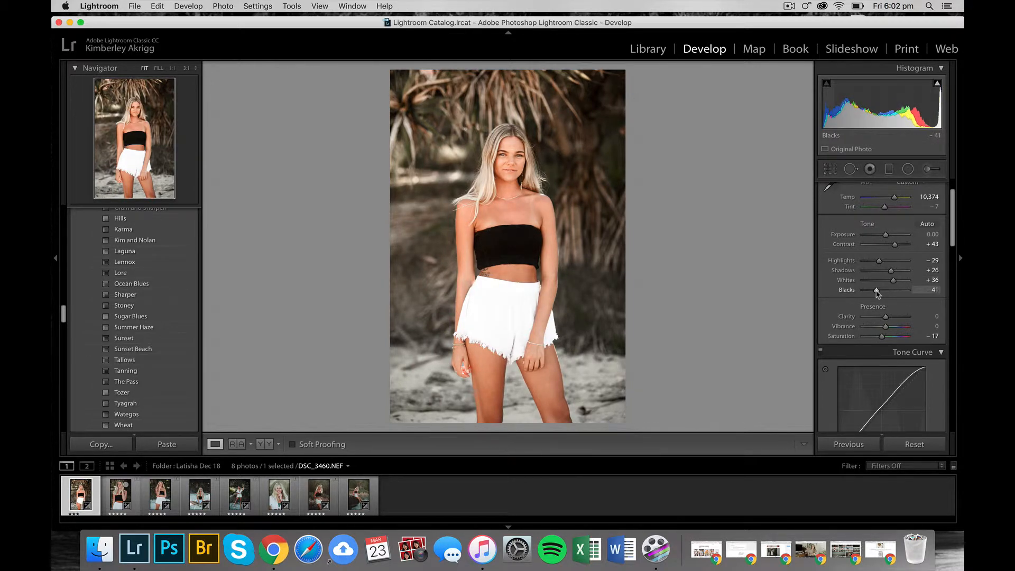
{"action": "mouse_move", "coordinate": [877, 290]}
{"action": "left_mouse_down"}
{"action": "mouse_move", "coordinate": [862, 291]}
{"action": "mouse_move", "coordinate": [877, 293]}
{"action": "left_mouse_up"}
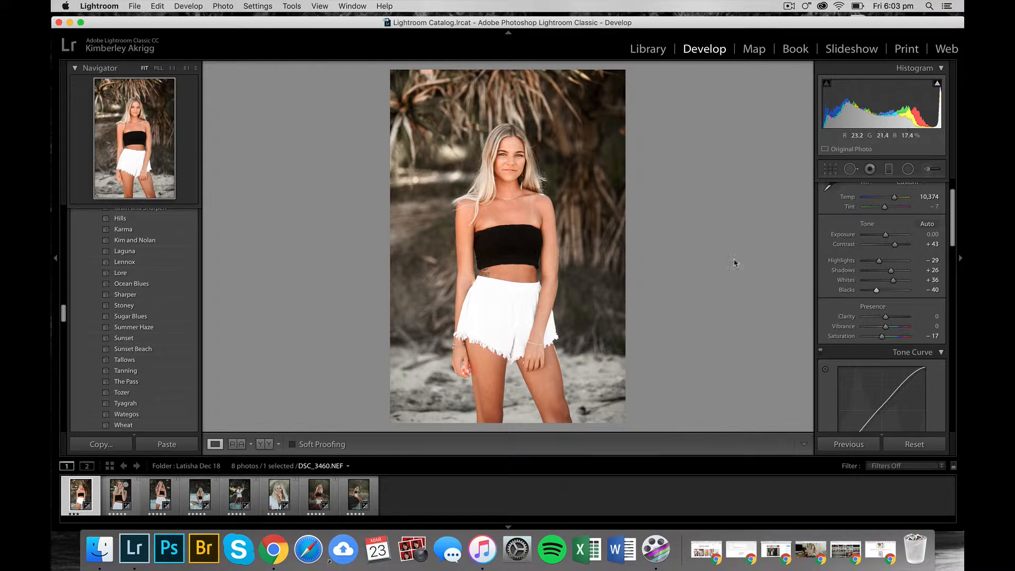
Step: Adjust the portrait's HSL saturation to Red −16, Orange −33 and Green −38
{"action": "scroll", "coordinate": [861, 296], "scroll_direction": "down", "scroll_amount": 3}
{"action": "scroll", "coordinate": [858, 290], "scroll_direction": "down", "scroll_amount": 8}
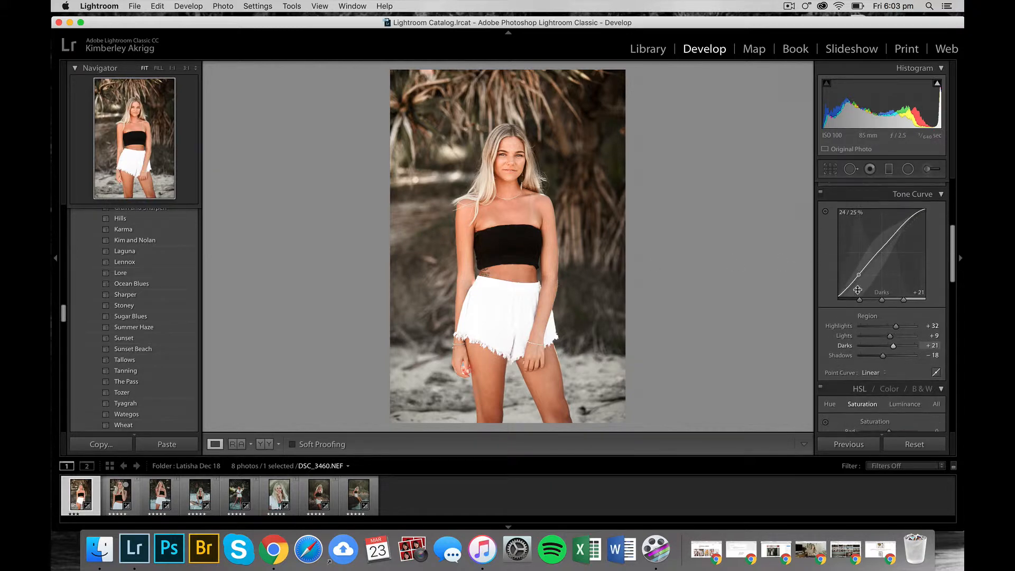
{"action": "scroll", "coordinate": [857, 293], "scroll_direction": "down", "scroll_amount": 1}
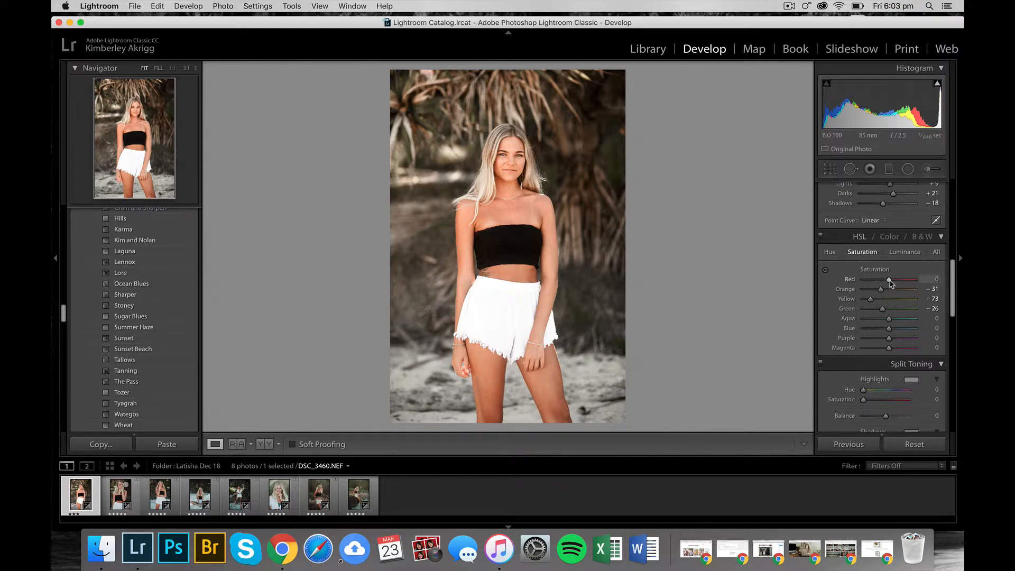
{"action": "left_click_drag", "start_coordinate": [890, 281], "coordinate": [884, 280]}
{"action": "left_click_drag", "start_coordinate": [881, 291], "coordinate": [881, 289]}
{"action": "left_click_drag", "start_coordinate": [886, 282], "coordinate": [886, 283]}
{"action": "left_click_drag", "start_coordinate": [884, 311], "coordinate": [880, 311]}
Step: Fine-tune the Grain amount in the portrait's effects settings
{"action": "scroll", "coordinate": [881, 311], "scroll_direction": "up", "scroll_amount": 10}
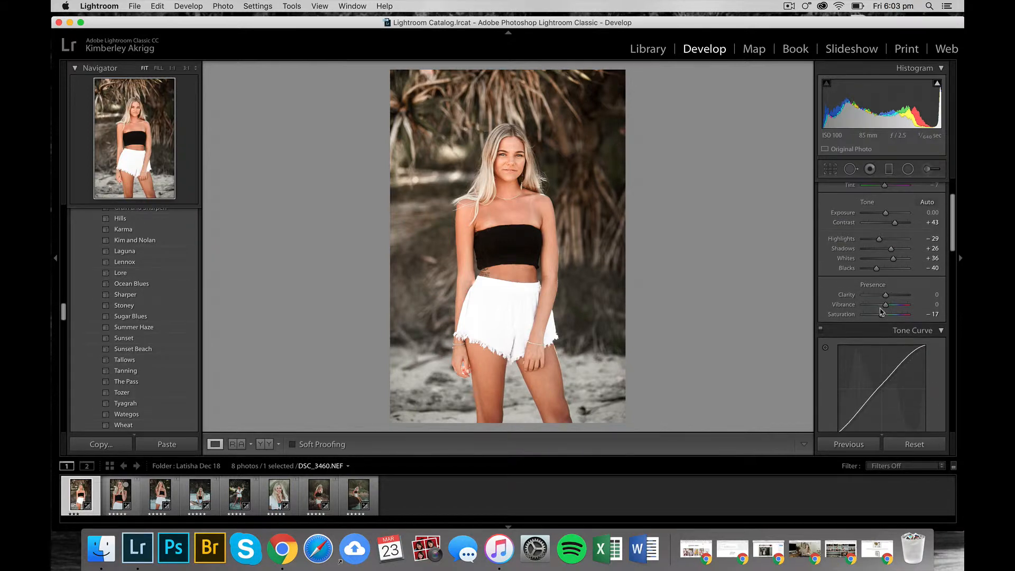
{"action": "scroll", "coordinate": [881, 311], "scroll_direction": "down", "scroll_amount": 10}
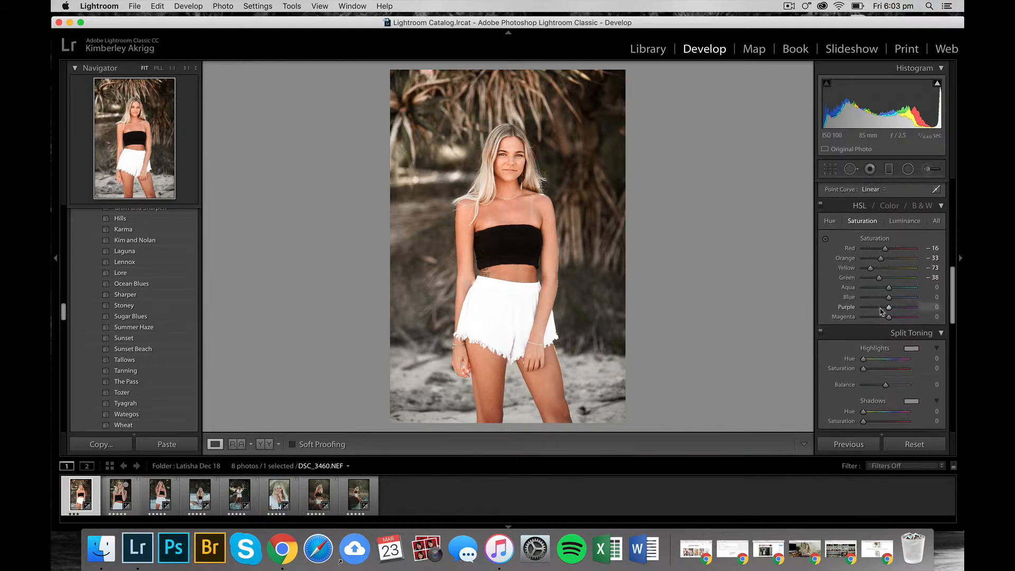
{"action": "scroll", "coordinate": [881, 311], "scroll_direction": "down", "scroll_amount": 4}
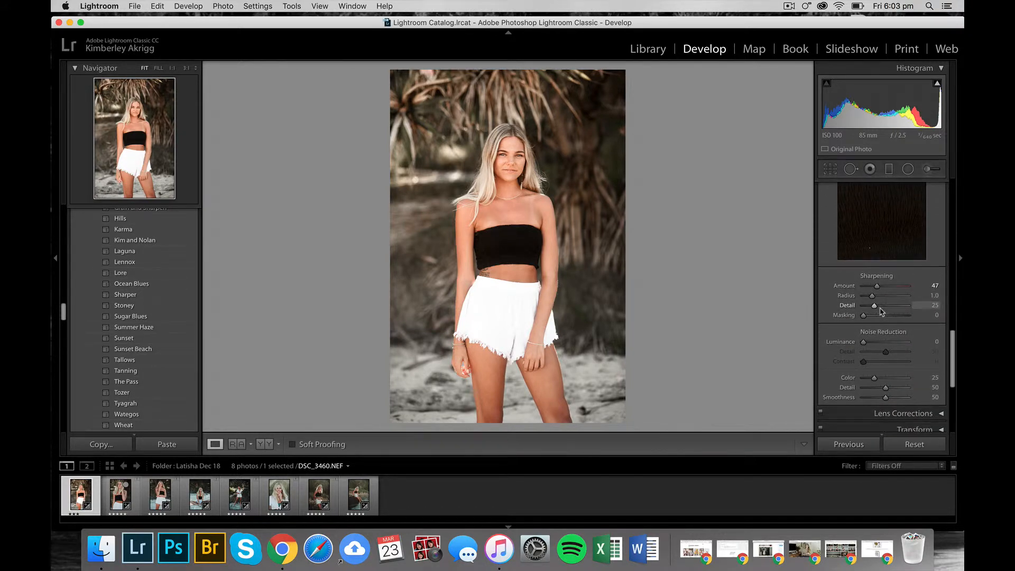
{"action": "scroll", "coordinate": [881, 311], "scroll_direction": "down", "scroll_amount": 5}
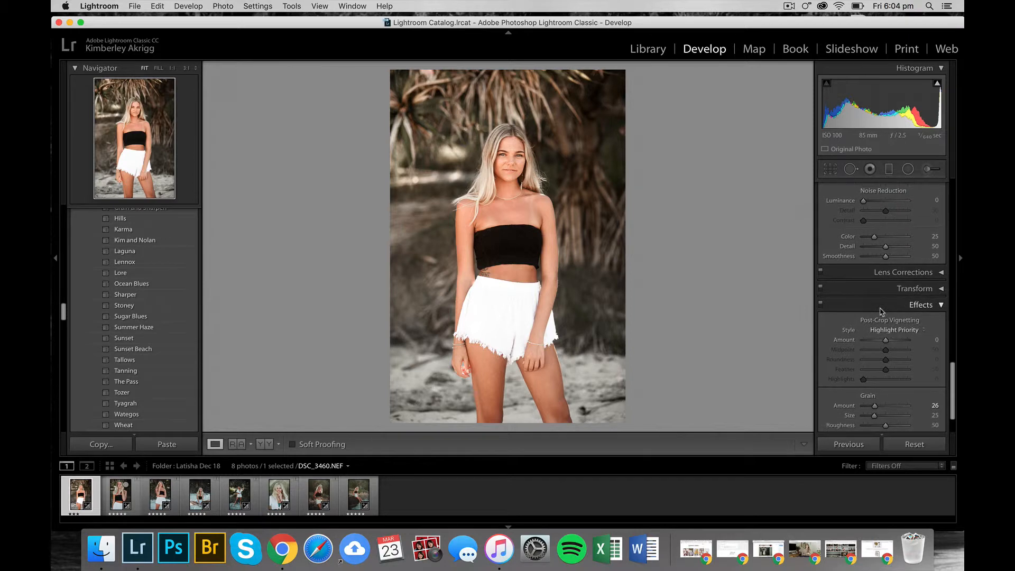
{"action": "scroll", "coordinate": [880, 310], "scroll_direction": "down", "scroll_amount": 1}
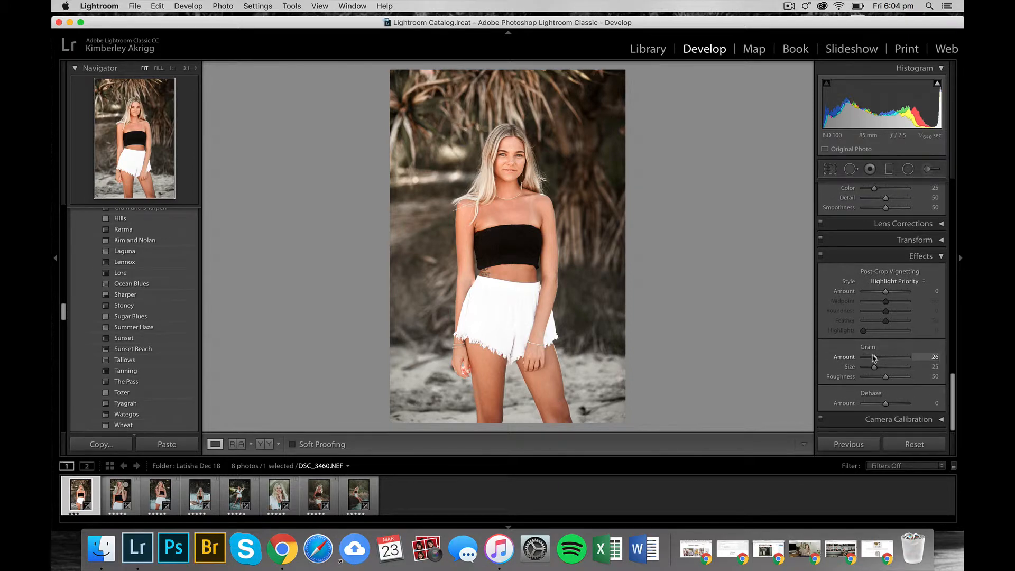
{"action": "left_click_drag", "start_coordinate": [875, 358], "coordinate": [876, 358]}
{"action": "scroll", "coordinate": [876, 359], "scroll_direction": "up", "scroll_amount": 15}
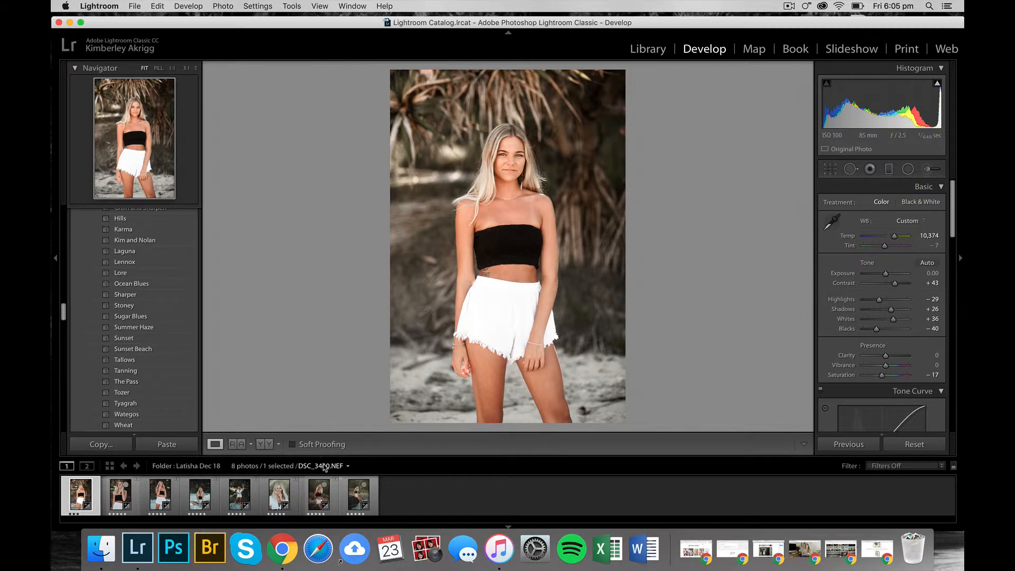
Step: Switch the filmstrip to the couple's Selects folder and open its last photo, DSC_9484.NEF
{"action": "left_click", "coordinate": [203, 471]}
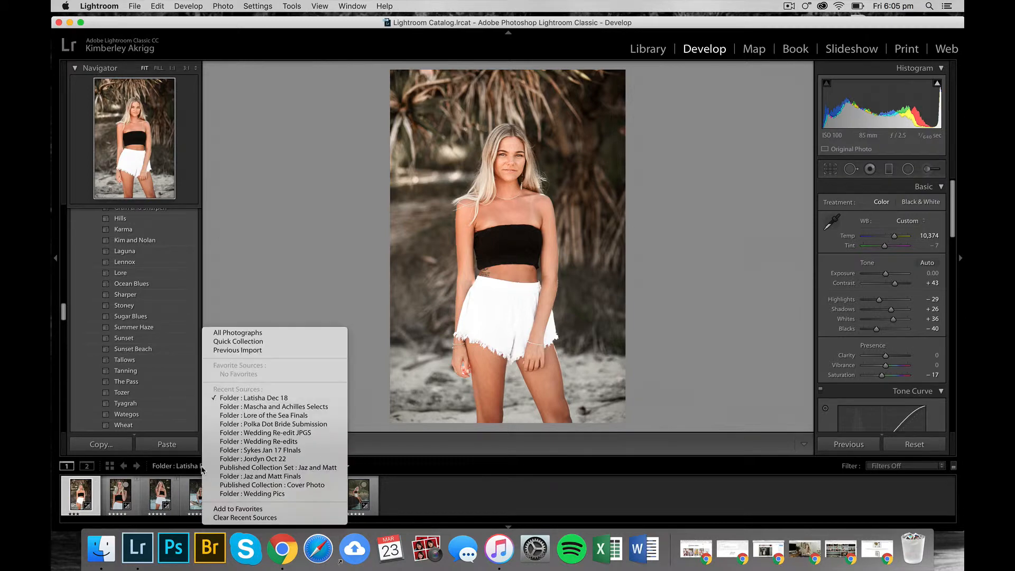
{"action": "left_click", "coordinate": [278, 407]}
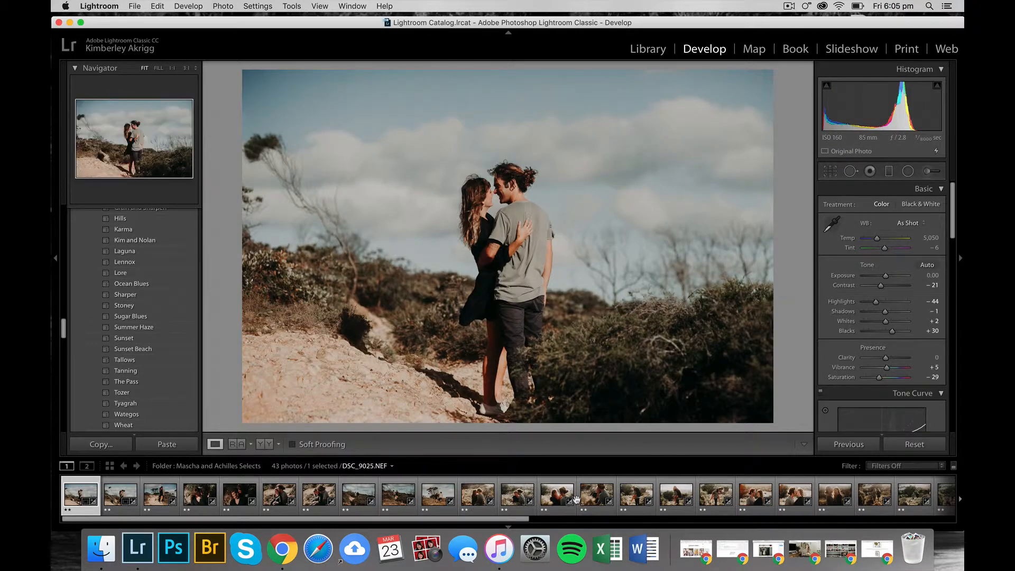
{"action": "scroll", "coordinate": [577, 500], "scroll_direction": "right", "scroll_amount": 10}
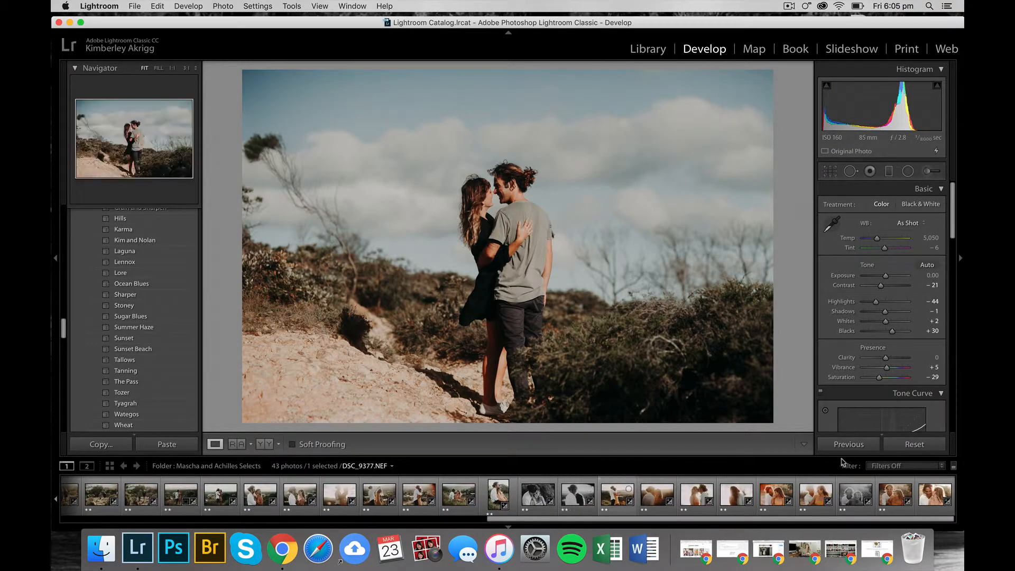
{"action": "left_click", "coordinate": [929, 494]}
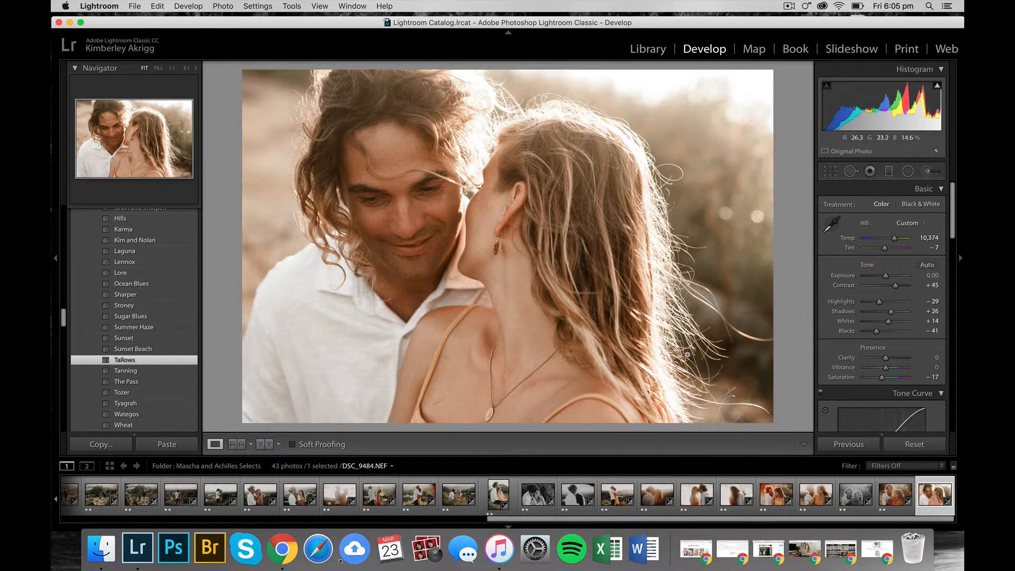
Step: Reset the couple photo's develop settings after trying the previous settings, and apply the Tallows preset
{"action": "left_click", "coordinate": [848, 444]}
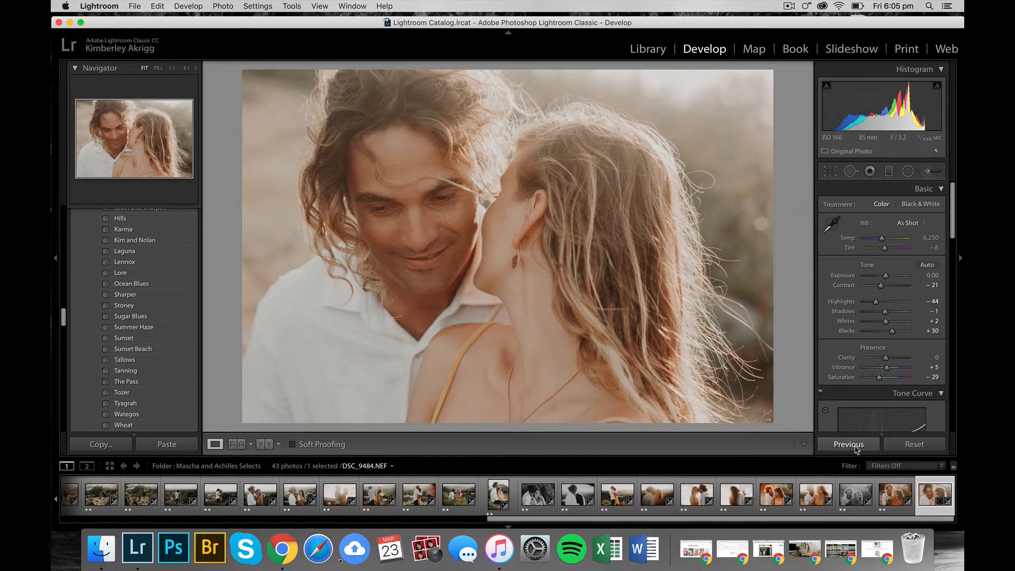
{"action": "left_click", "coordinate": [906, 446]}
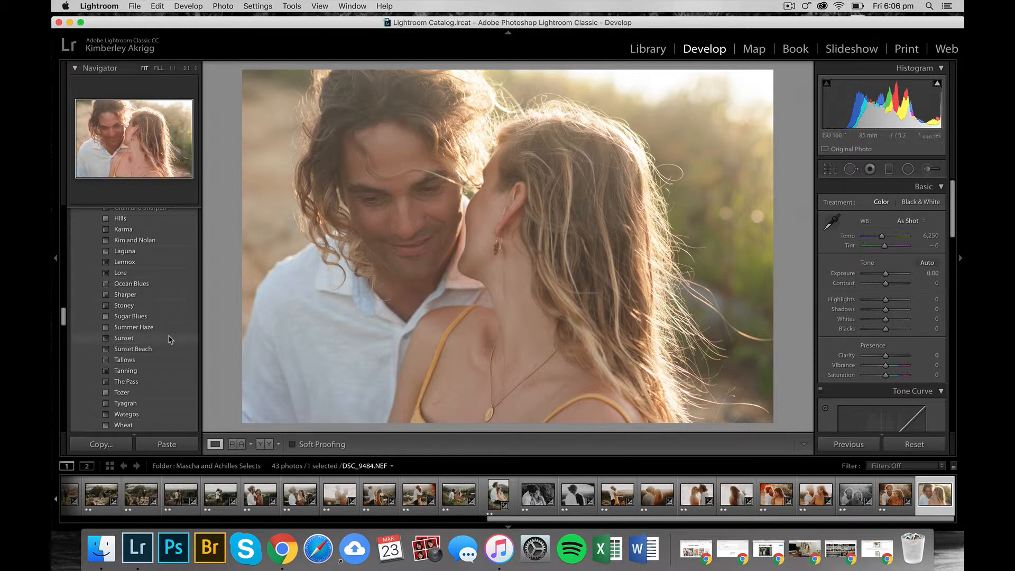
{"action": "left_click", "coordinate": [125, 360]}
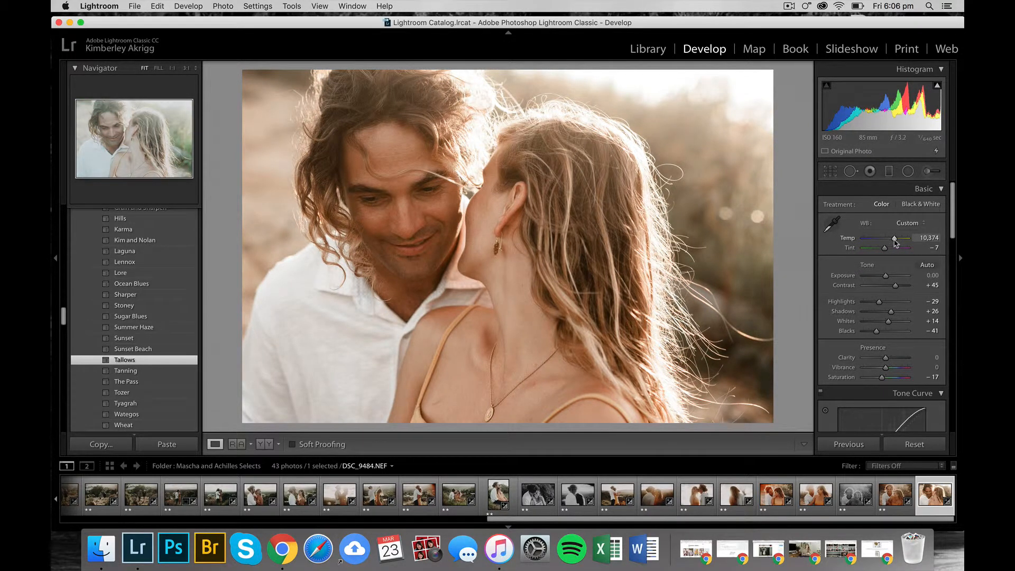
Step: Set the couple photo's white balance to Temp 8,393 and Tint +3, and its Contrast to +27
{"action": "left_click_drag", "start_coordinate": [895, 243], "coordinate": [888, 249]}
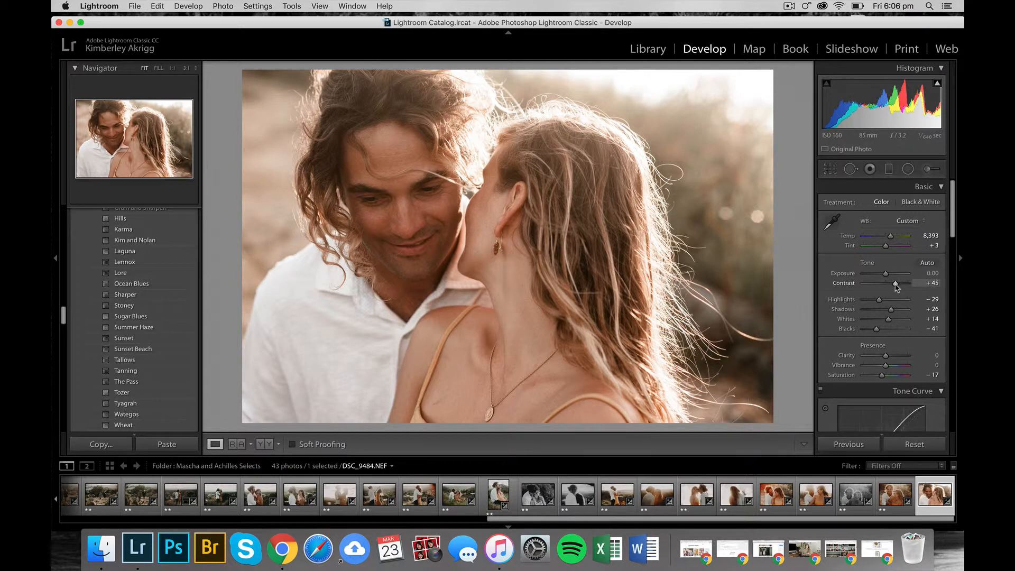
{"action": "left_click_drag", "start_coordinate": [897, 285], "coordinate": [892, 286]}
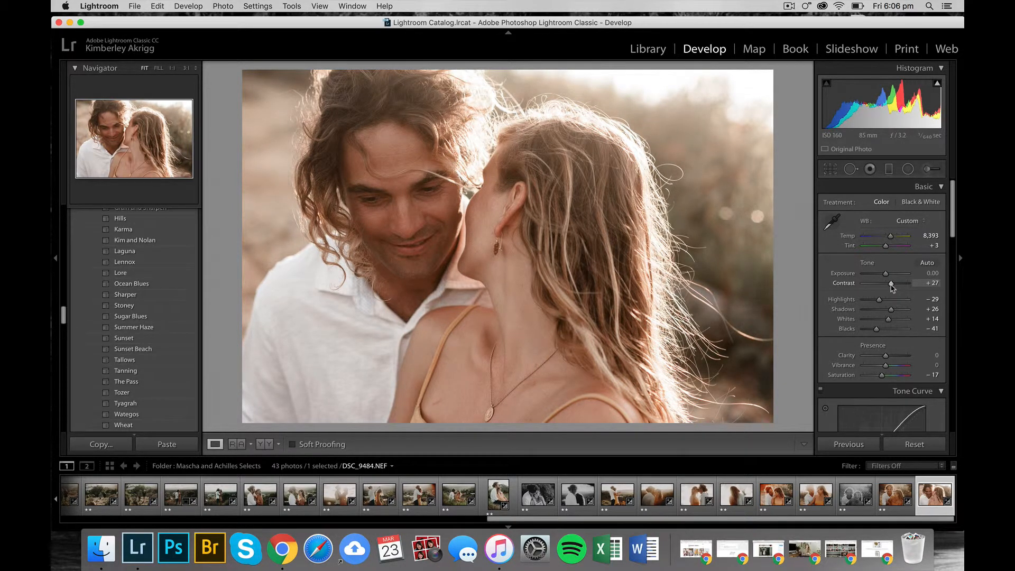
Step: Test brighter and darker exposures on the couple photo, settling on Exposure −0.40, and set Blacks to −47
{"action": "key", "text": "equal"}
{"action": "key", "text": "equal"}
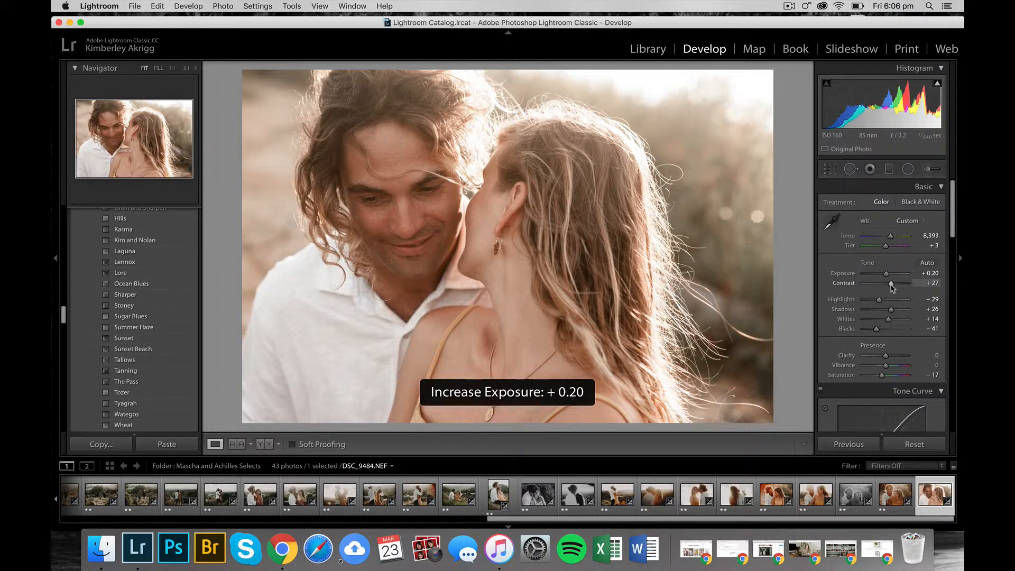
{"action": "key", "text": "minus"}
{"action": "key", "text": "minus"}
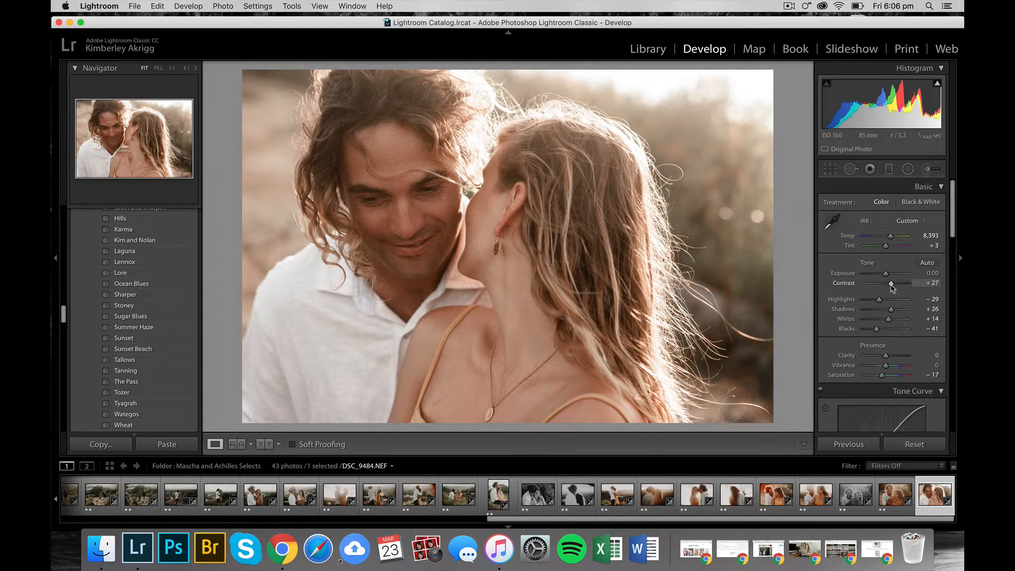
{"action": "key", "text": "minus"}
{"action": "key", "text": "minus"}
{"action": "key", "text": "minus"}
{"action": "key", "text": "minus"}
{"action": "key", "text": "minus"}
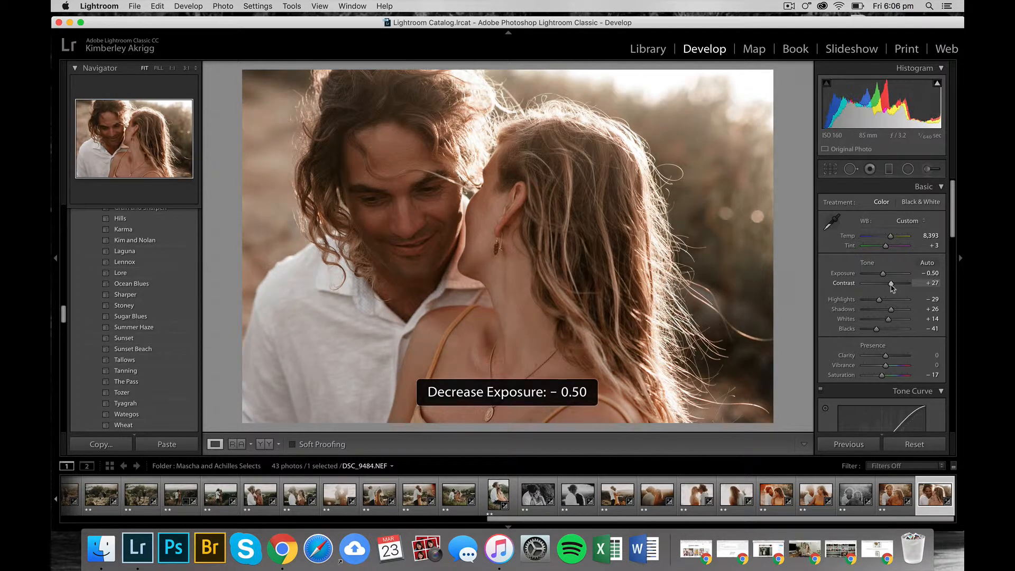
{"action": "key", "text": "equal"}
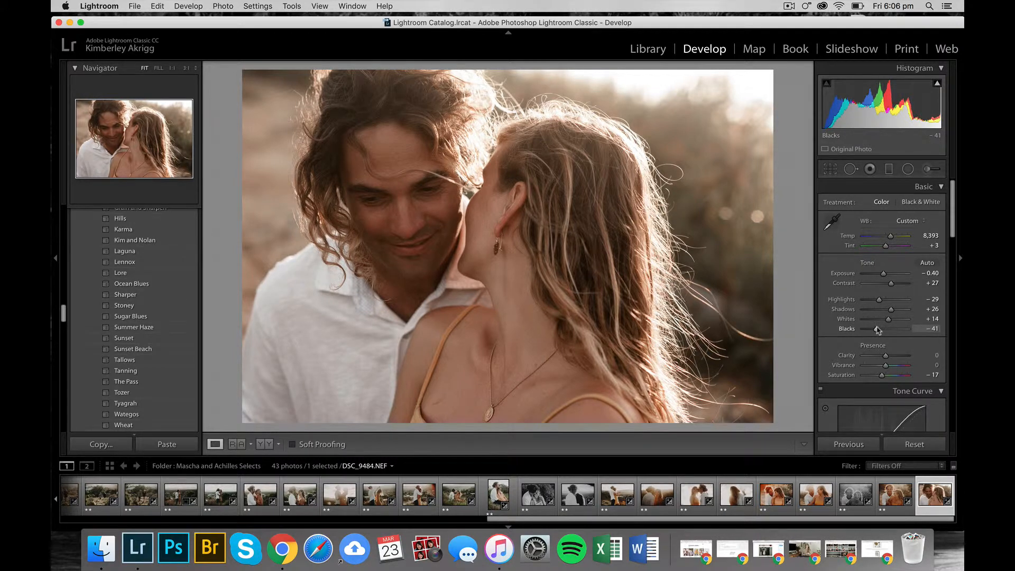
{"action": "left_click_drag", "start_coordinate": [878, 331], "coordinate": [877, 331]}
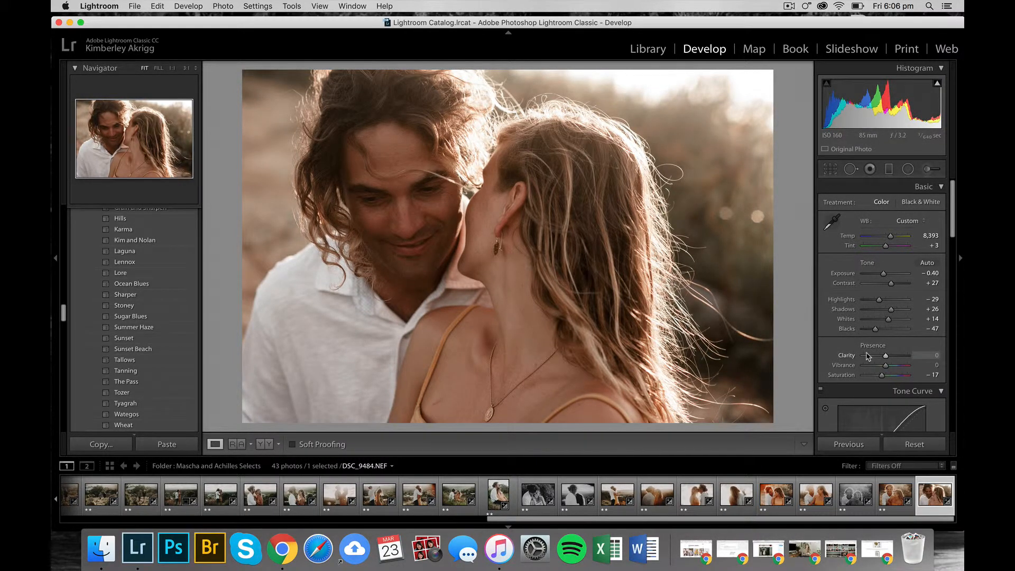
Step: Raise the couple photo's exposure by one increment and set HSL saturation to Orange −23 and Red −34
{"action": "scroll", "coordinate": [866, 353], "scroll_direction": "down", "scroll_amount": 3}
{"action": "scroll", "coordinate": [866, 353], "scroll_direction": "down", "scroll_amount": 5}
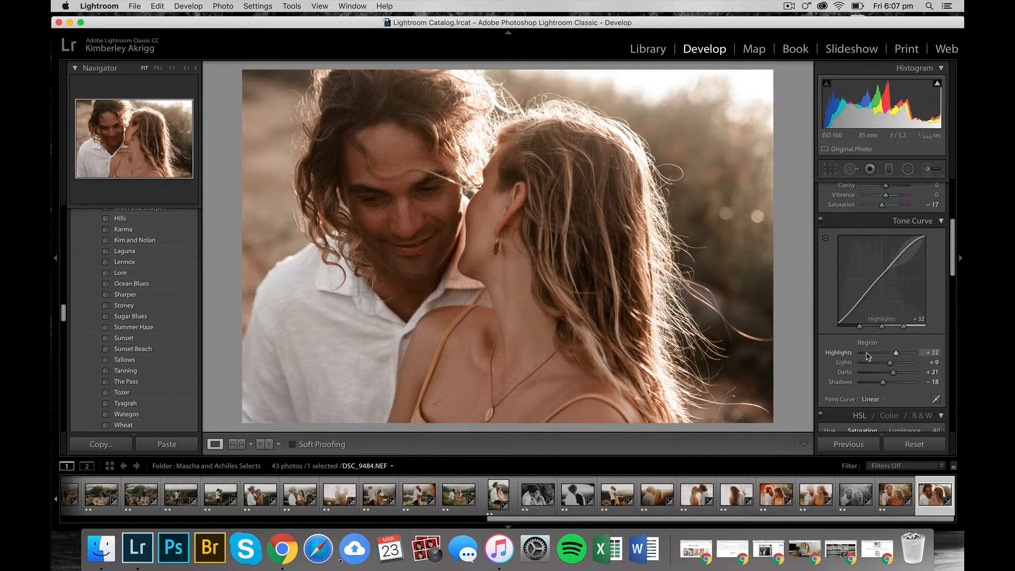
{"action": "key", "text": "="}
{"action": "scroll", "coordinate": [872, 353], "scroll_direction": "down", "scroll_amount": 5}
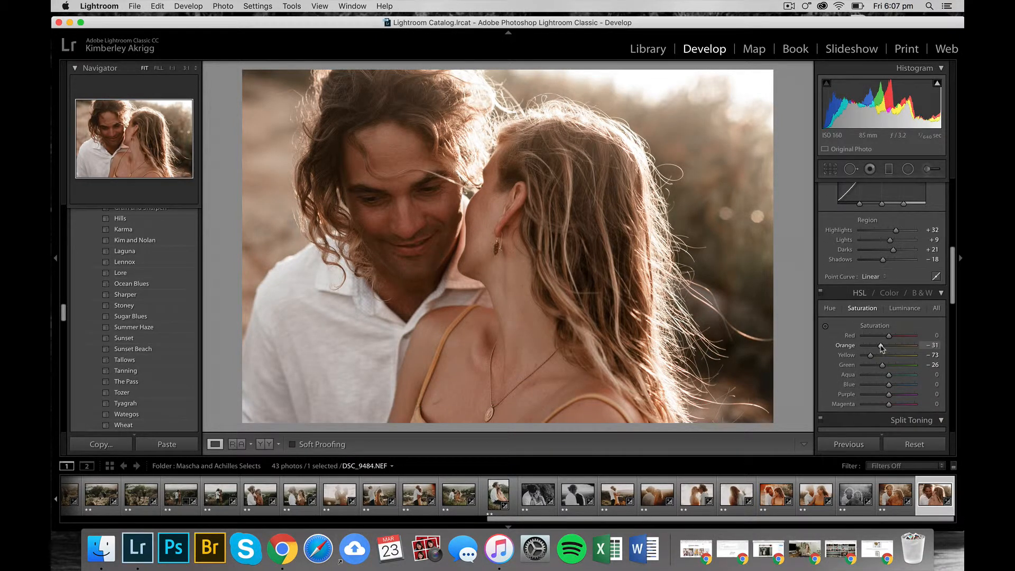
{"action": "left_click_drag", "start_coordinate": [882, 348], "coordinate": [883, 347]}
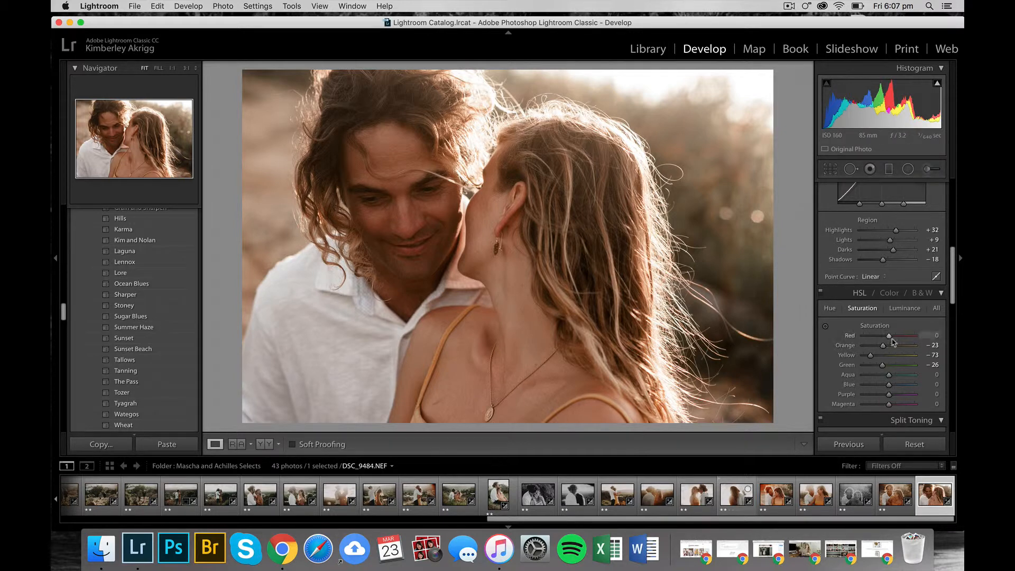
{"action": "left_click_drag", "start_coordinate": [889, 337], "coordinate": [881, 337]}
{"action": "left_click", "coordinate": [179, 6]}
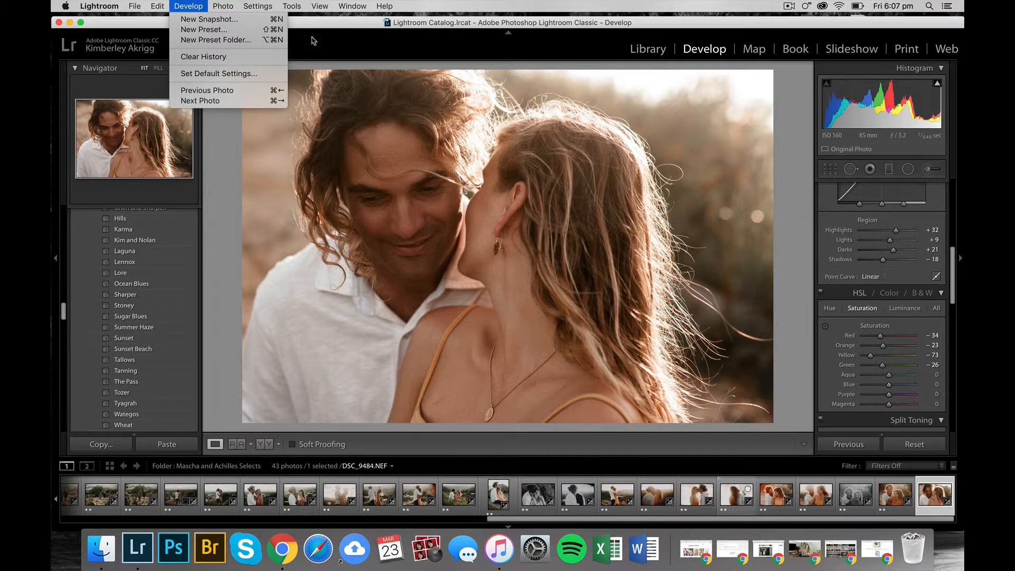
{"action": "left_click", "coordinate": [217, 140]}
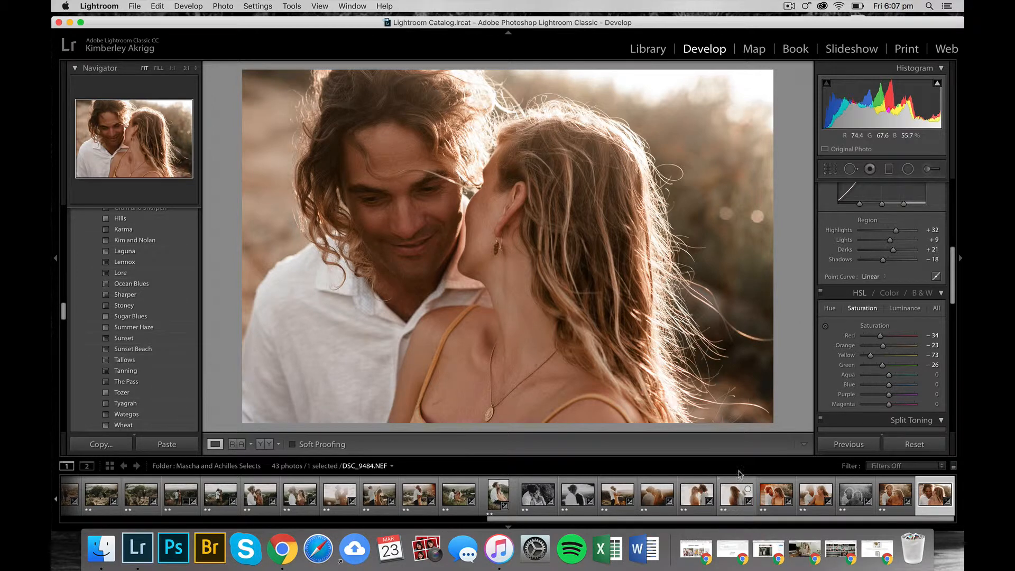
{"action": "key", "text": "e"}
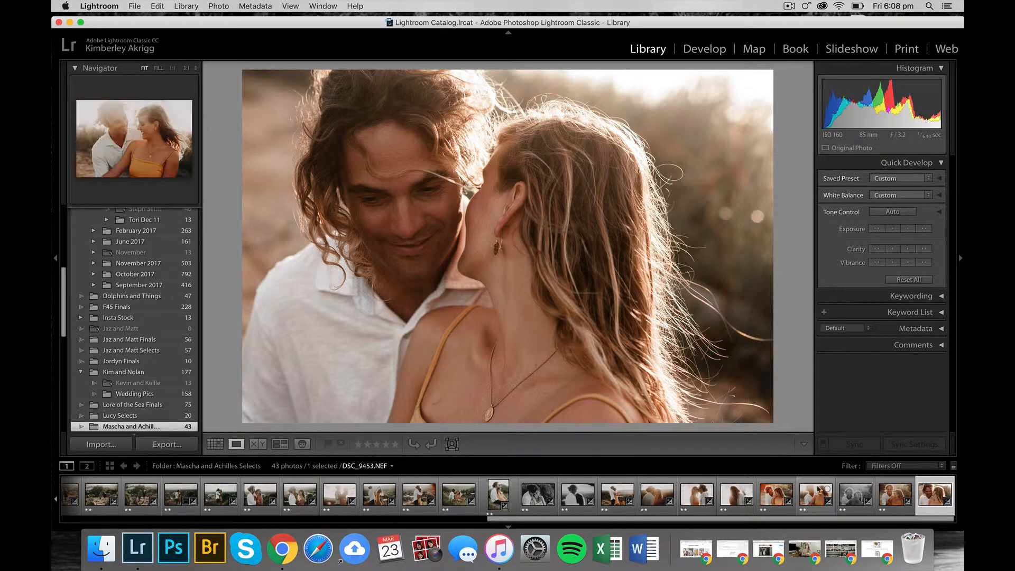
{"action": "left_click", "coordinate": [703, 50]}
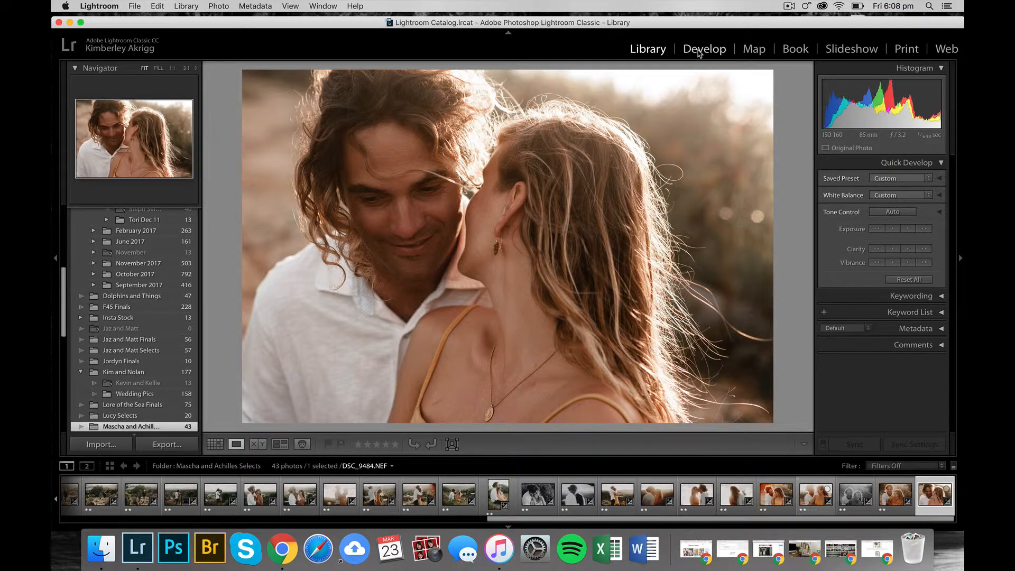
{"action": "scroll", "coordinate": [875, 307], "scroll_direction": "down", "scroll_amount": 5}
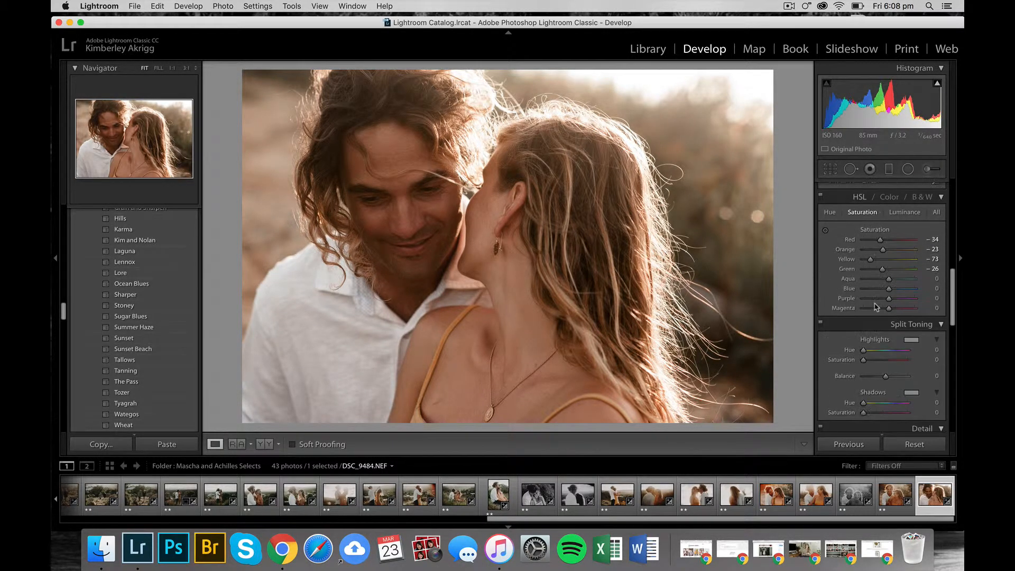
{"action": "scroll", "coordinate": [876, 307], "scroll_direction": "up", "scroll_amount": 15}
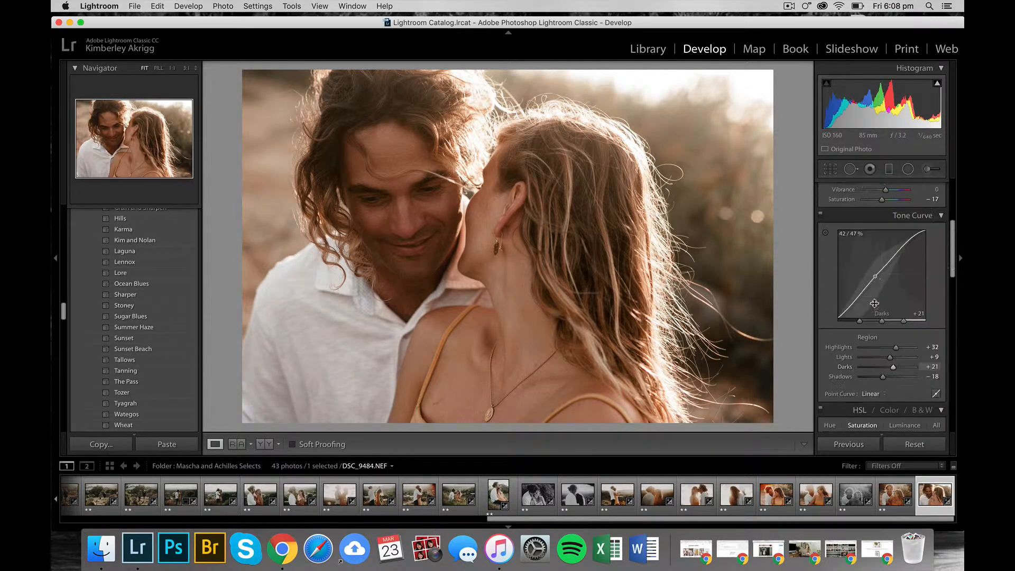